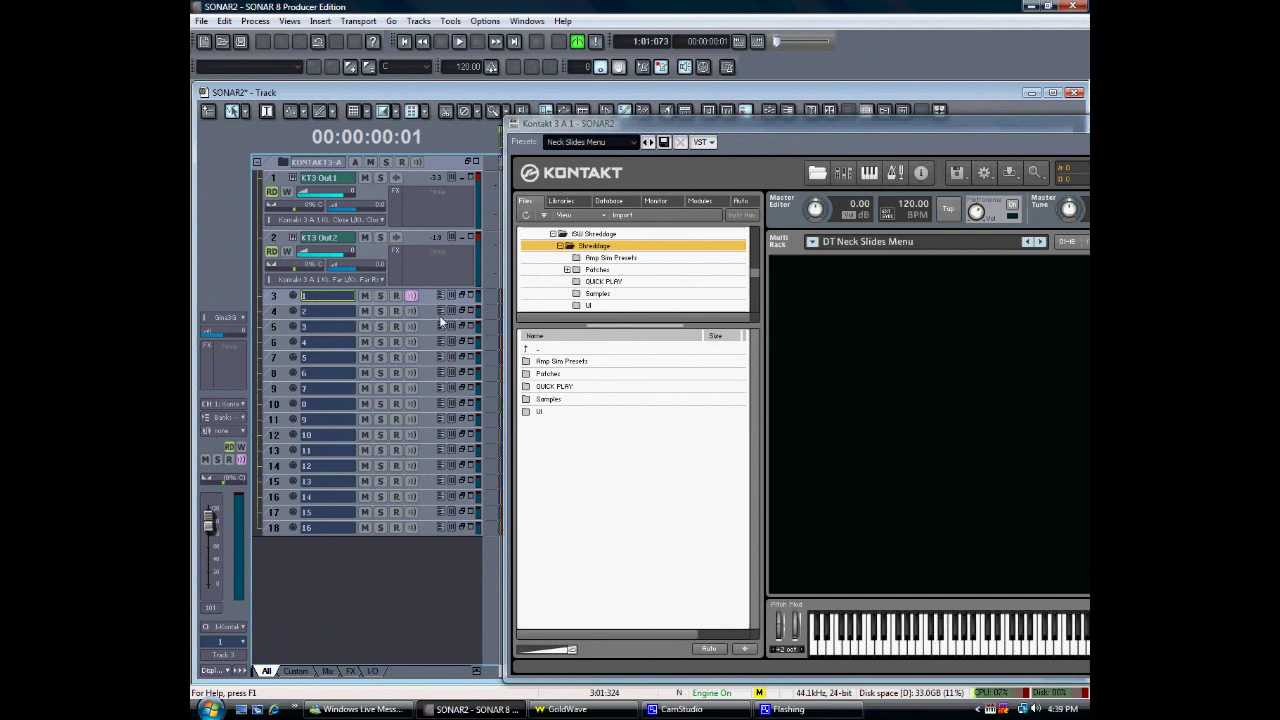
Step: Load Master Patch Quick Play.nkm from the QUICK PLAY folder, replacing the current multi
{"action": "left_click", "coordinate": [604, 283]}
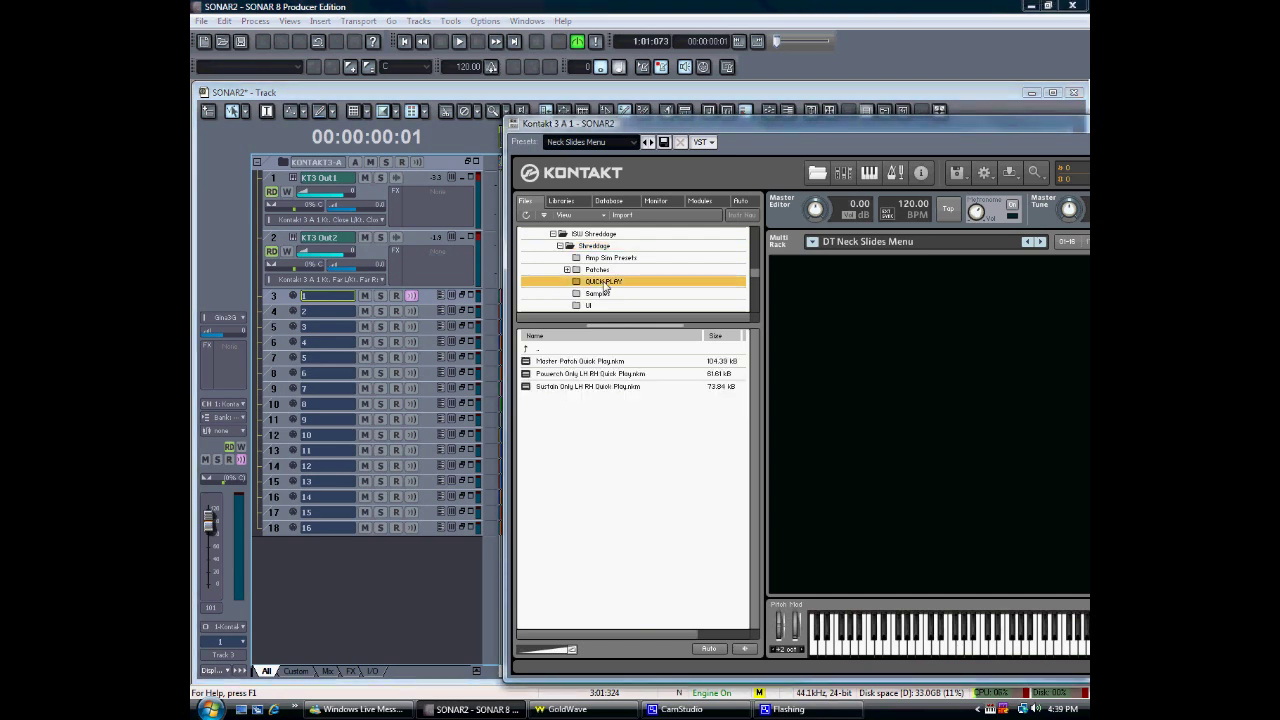
{"action": "left_click_drag", "start_coordinate": [585, 368], "coordinate": [806, 350]}
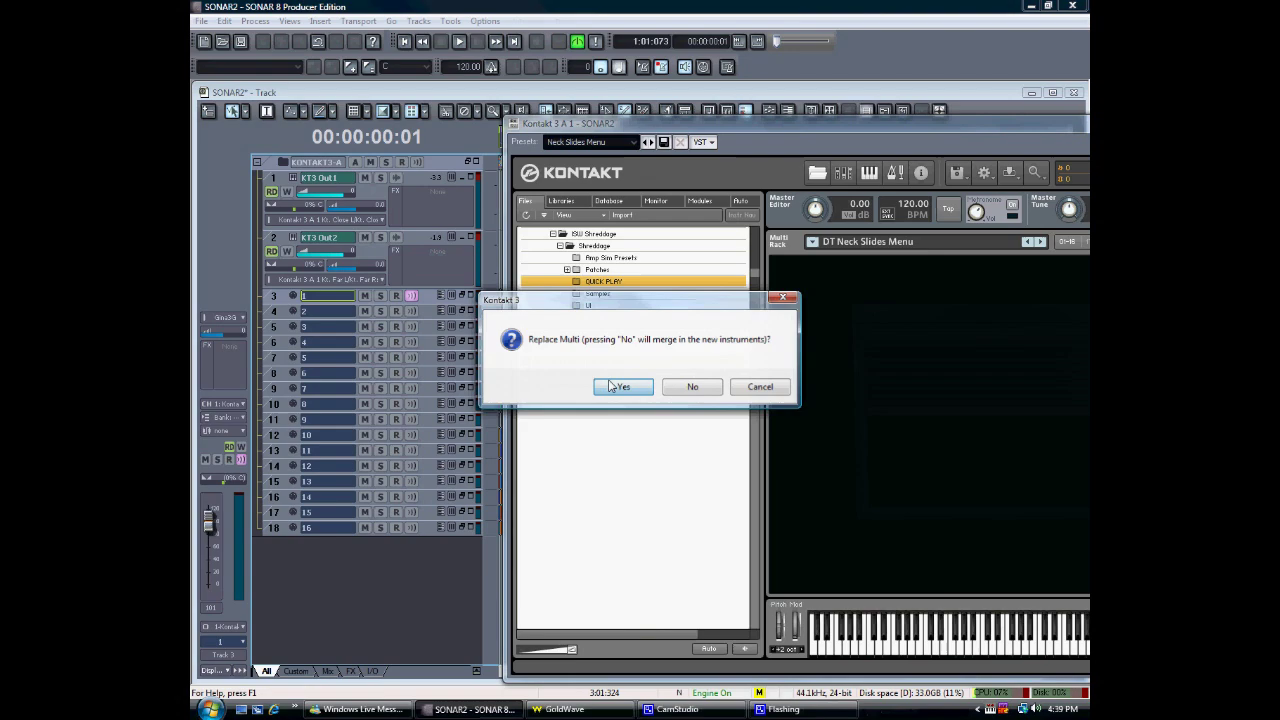
{"action": "left_click", "coordinate": [612, 386]}
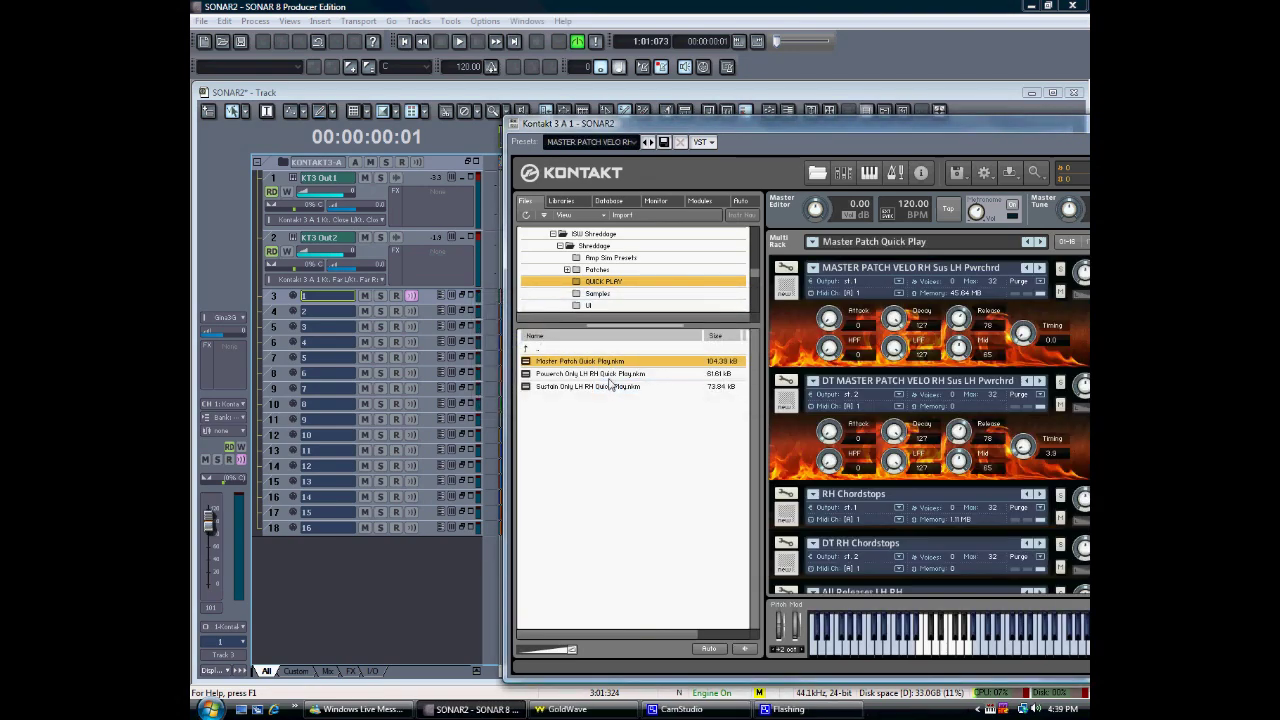
{"action": "left_click_drag", "start_coordinate": [815, 127], "coordinate": [650, 123]}
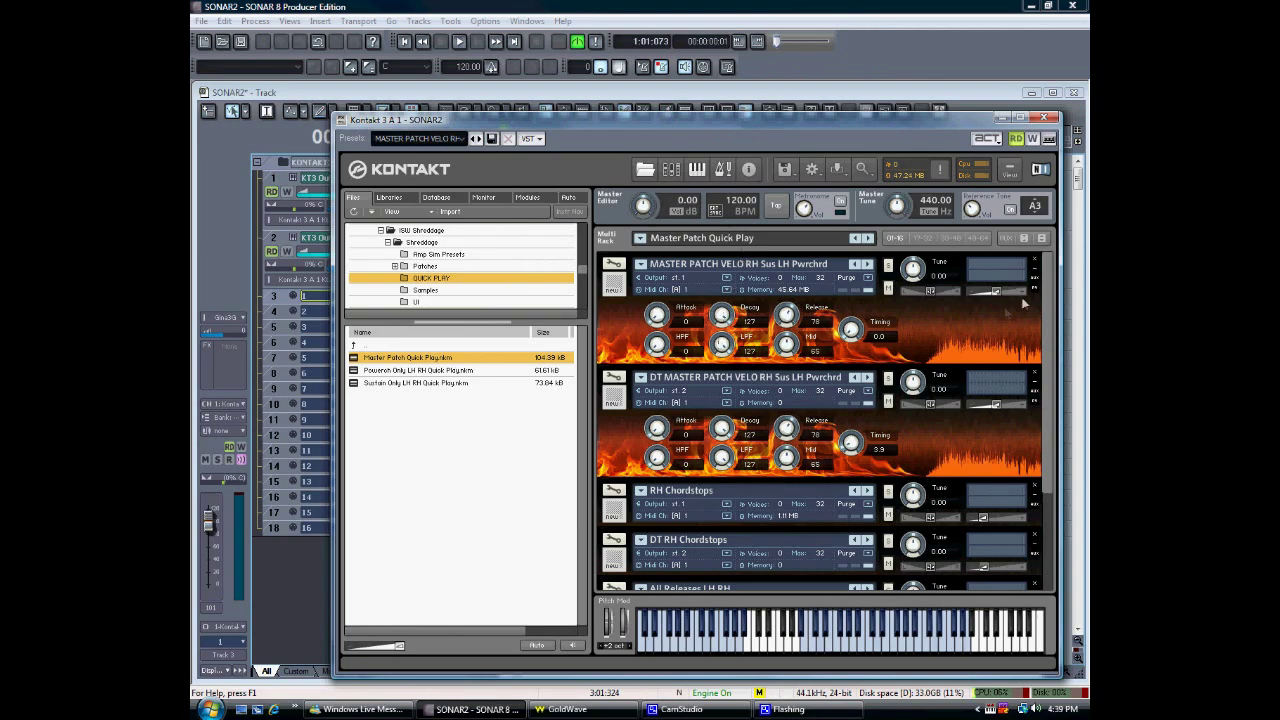
{"action": "mouse_move", "coordinate": [1047, 287]}
{"action": "left_mouse_down"}
{"action": "mouse_move", "coordinate": [1045, 372]}
{"action": "mouse_move", "coordinate": [1053, 277]}
{"action": "left_mouse_up"}
{"action": "left_click_drag", "start_coordinate": [658, 128], "coordinate": [792, 137]}
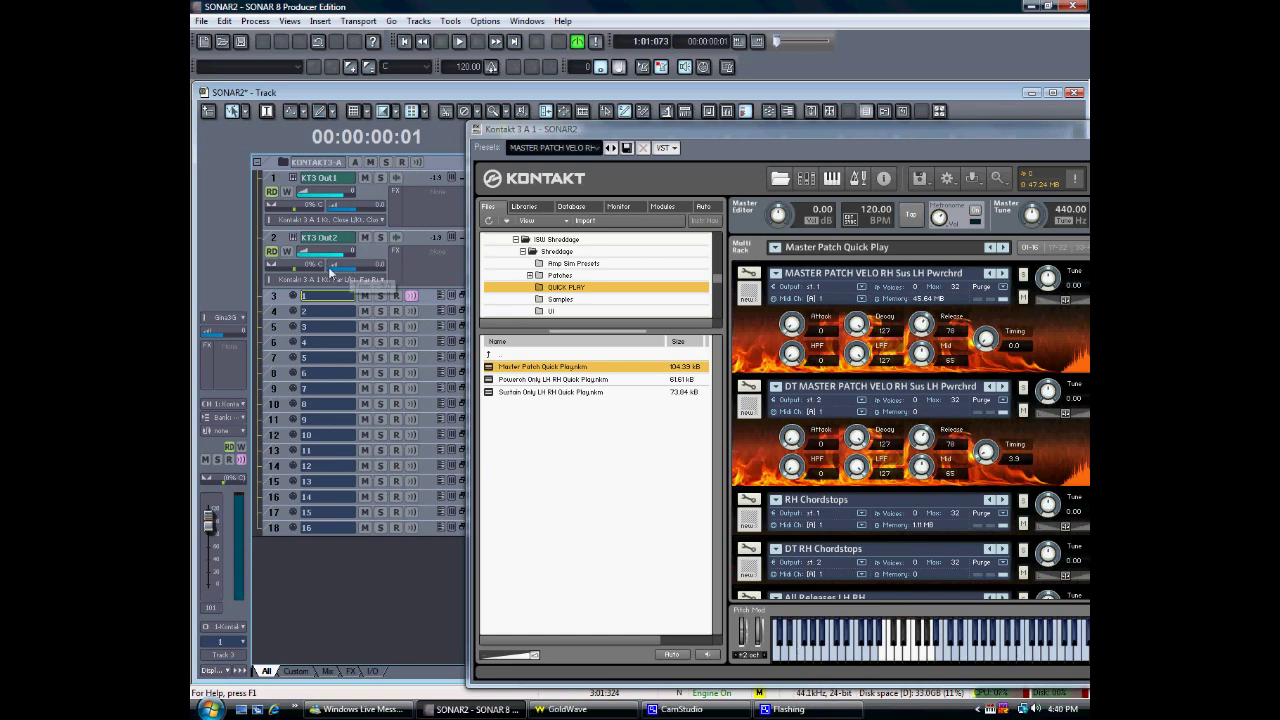
Step: Pan tracks 1 and 2 away from centre in opposite directions
{"action": "mouse_move", "coordinate": [305, 268]}
{"action": "left_click_drag", "start_coordinate": [305, 268], "coordinate": [307, 270]}
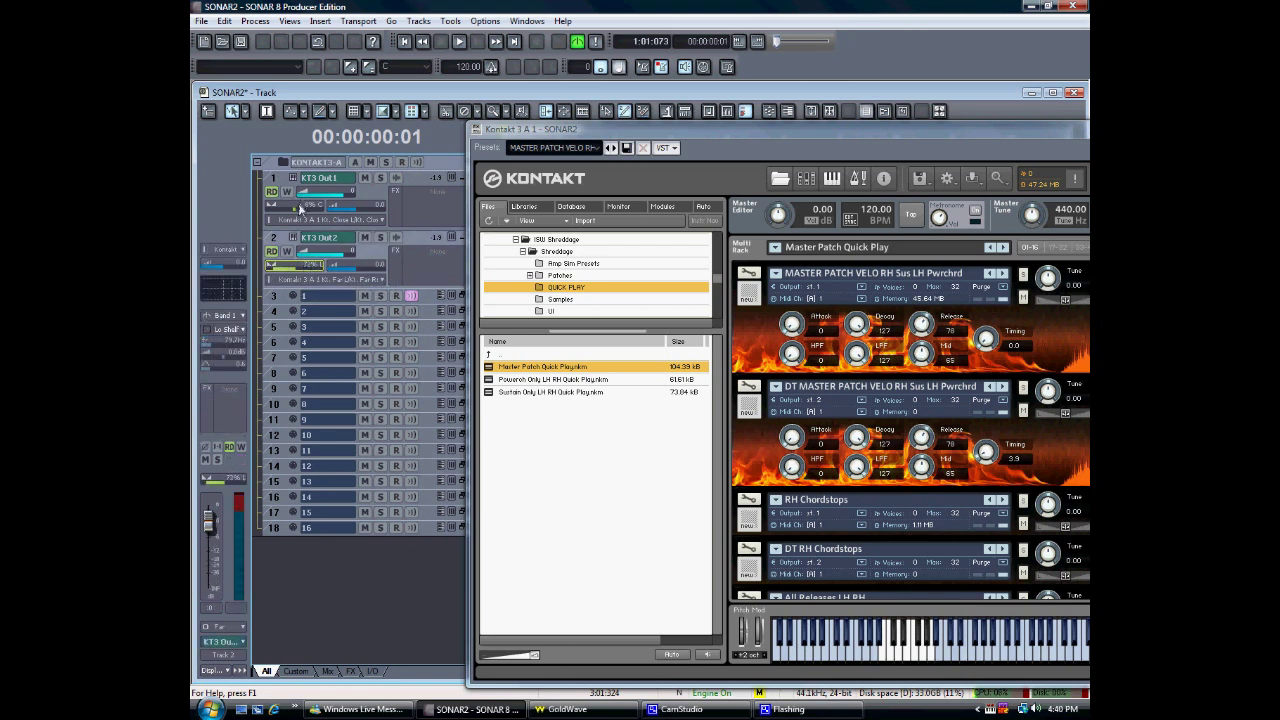
{"action": "left_click_drag", "start_coordinate": [300, 210], "coordinate": [302, 212]}
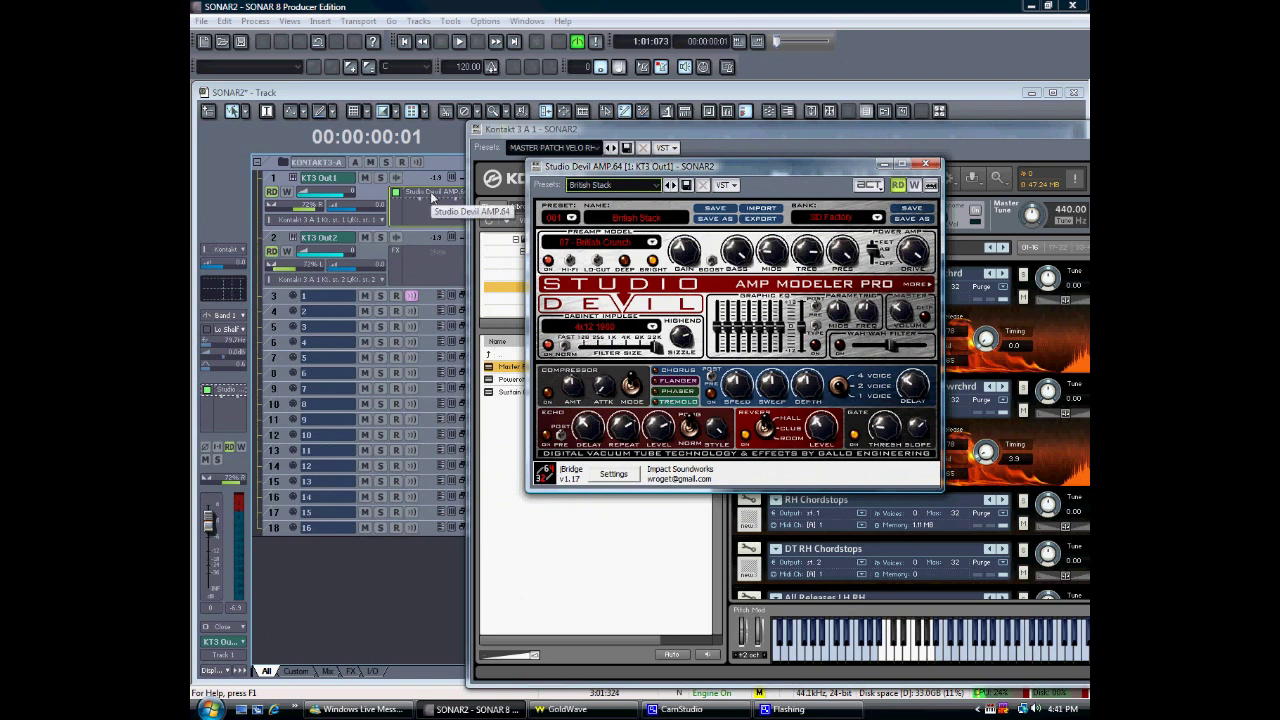
Step: Choose the 008 Rectified Metal amp preset, copy the amp onto track 2, and open both amp windows
{"action": "left_click", "coordinate": [572, 218]}
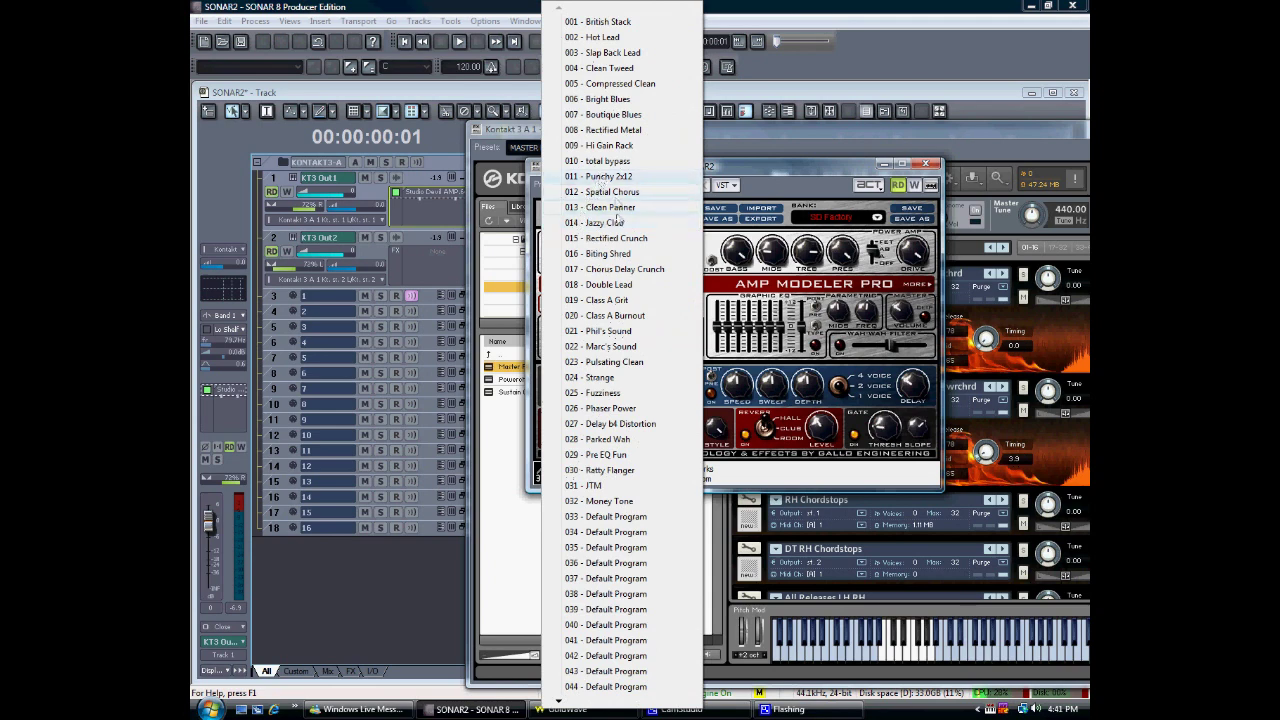
{"action": "left_click", "coordinate": [606, 131]}
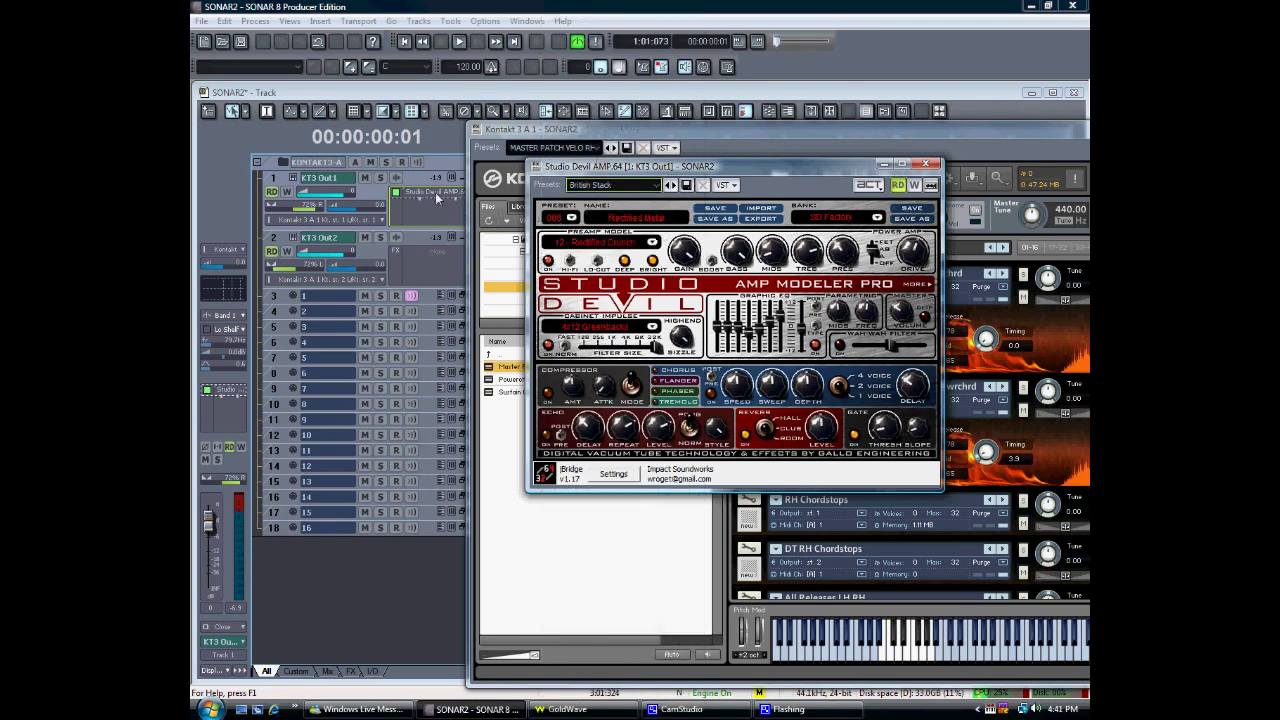
{"action": "left_click_drag", "start_coordinate": [436, 197], "coordinate": [437, 258]}
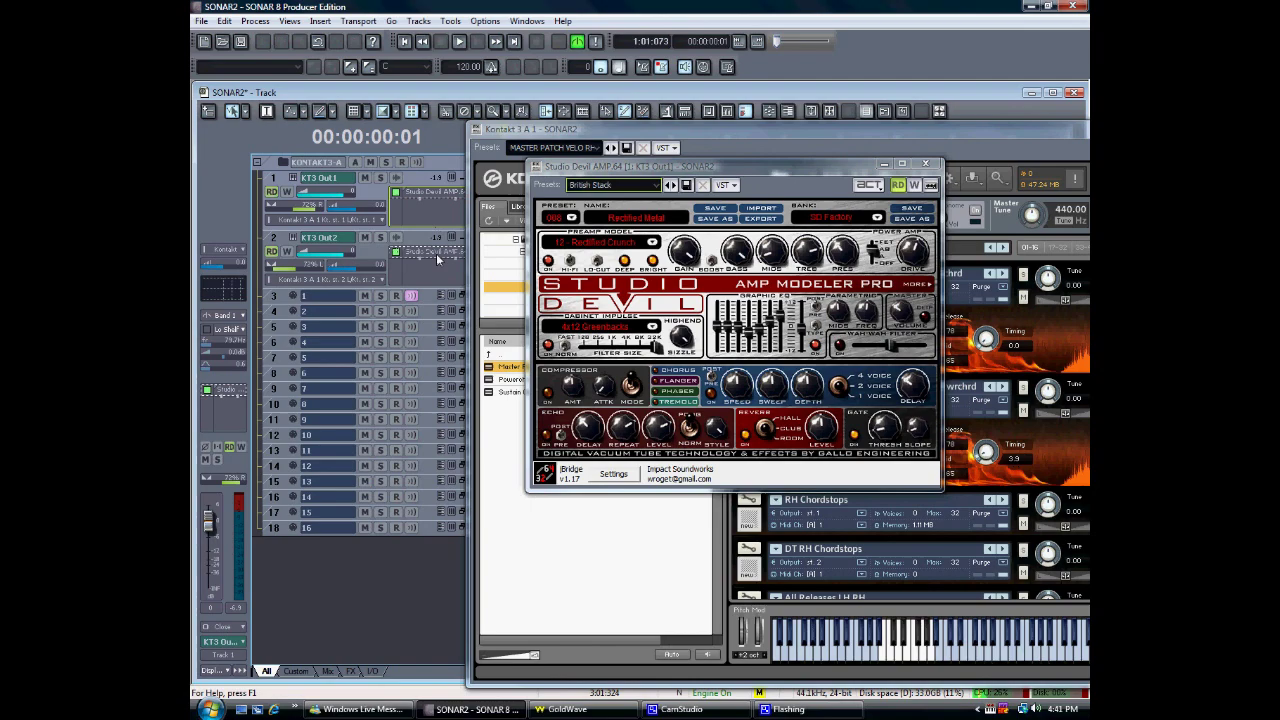
{"action": "double_click", "coordinate": [432, 251]}
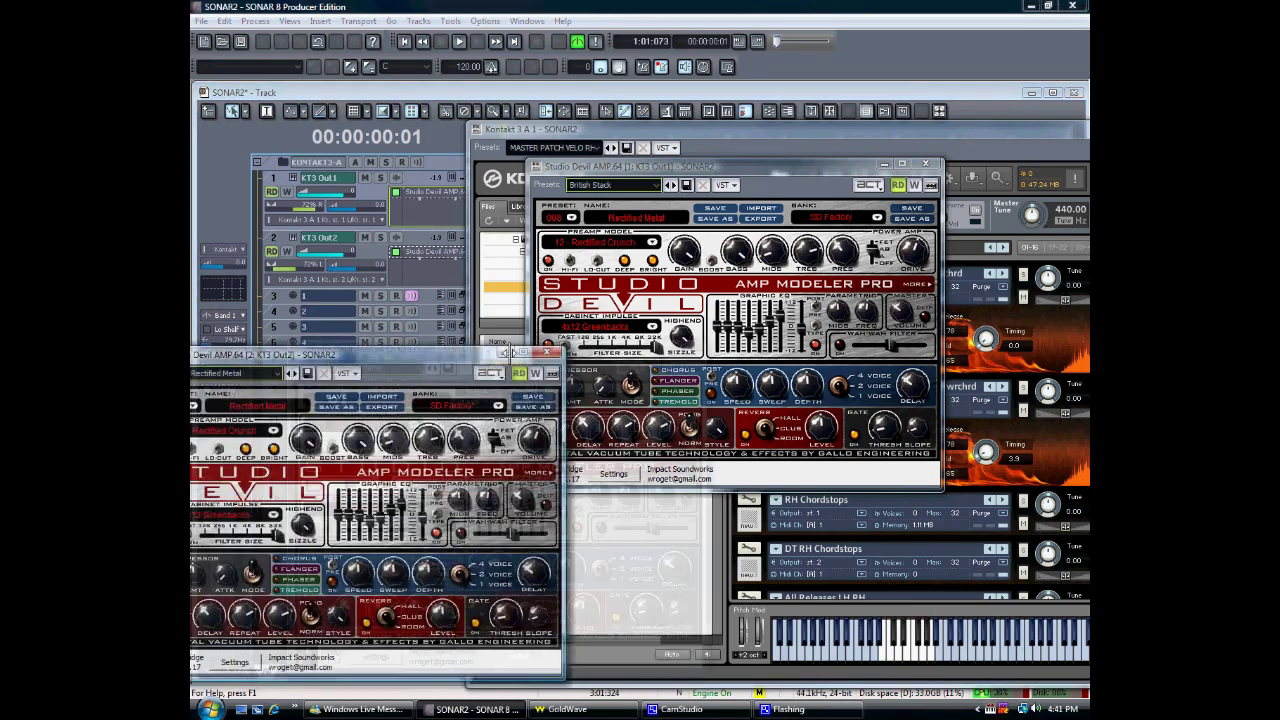
{"action": "left_click_drag", "start_coordinate": [485, 342], "coordinate": [850, 332]}
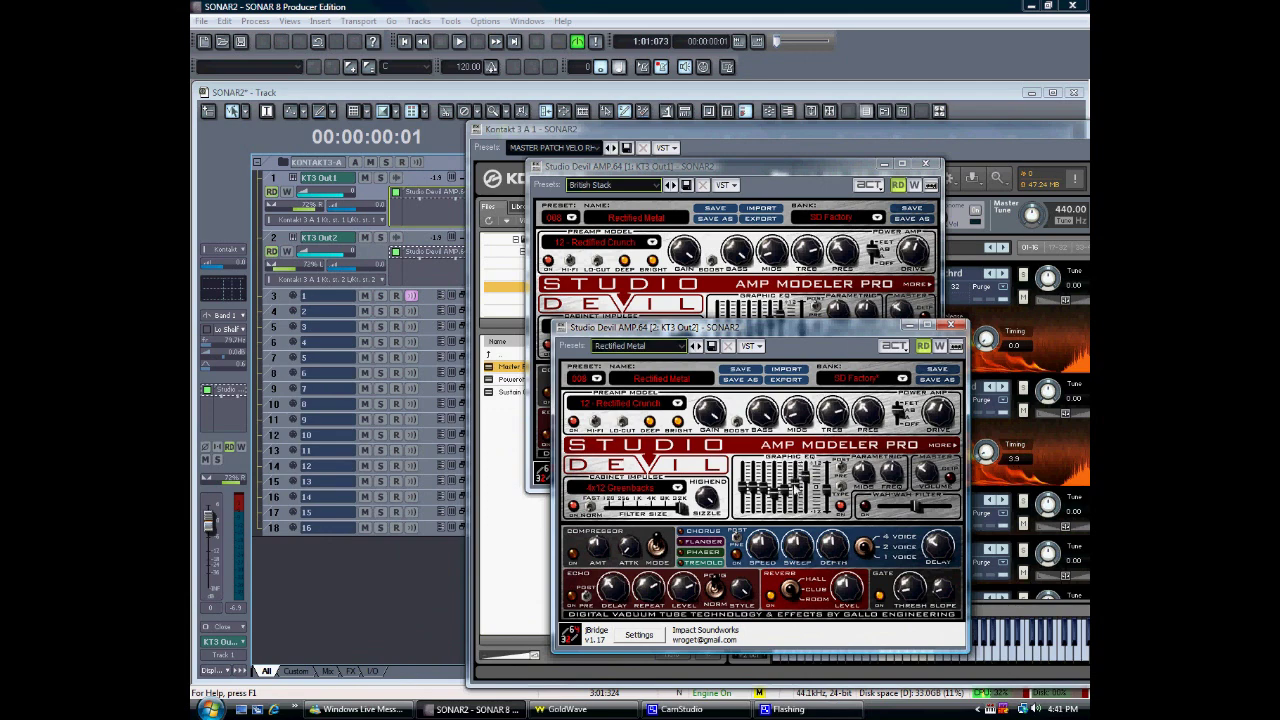
{"action": "left_click", "coordinate": [769, 318]}
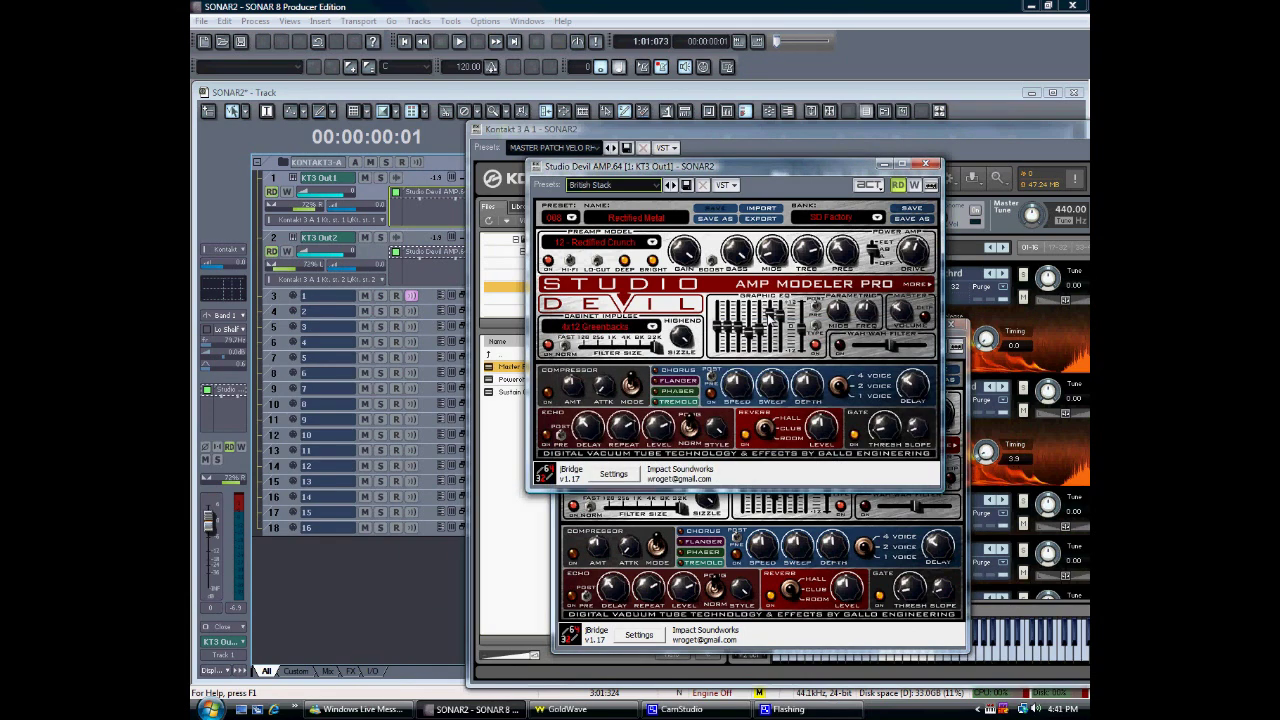
Step: Minimize all plug-in windows with Ctrl+Shift+M to reveal the KT3 Out tracks
{"action": "key", "text": "ctrl+shift+m"}
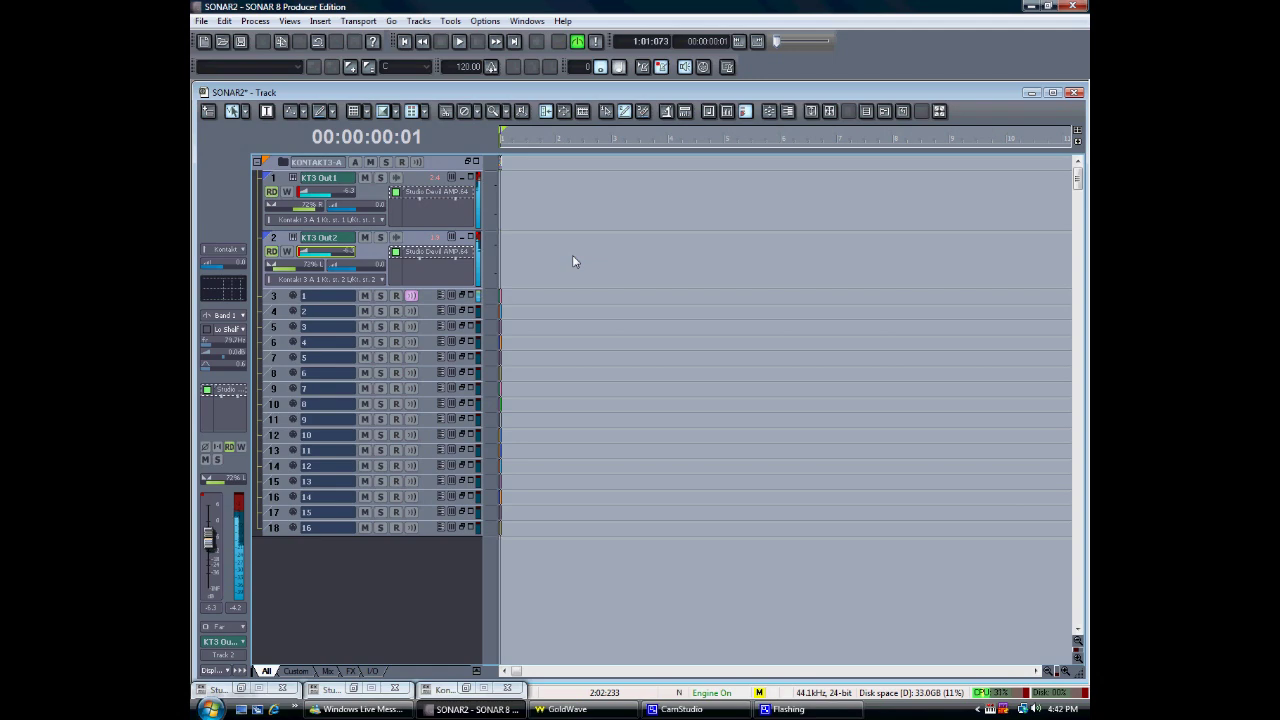
Step: Restore the Kontakt window and open the Patches > Double Tracked folder
{"action": "left_click", "coordinate": [465, 689]}
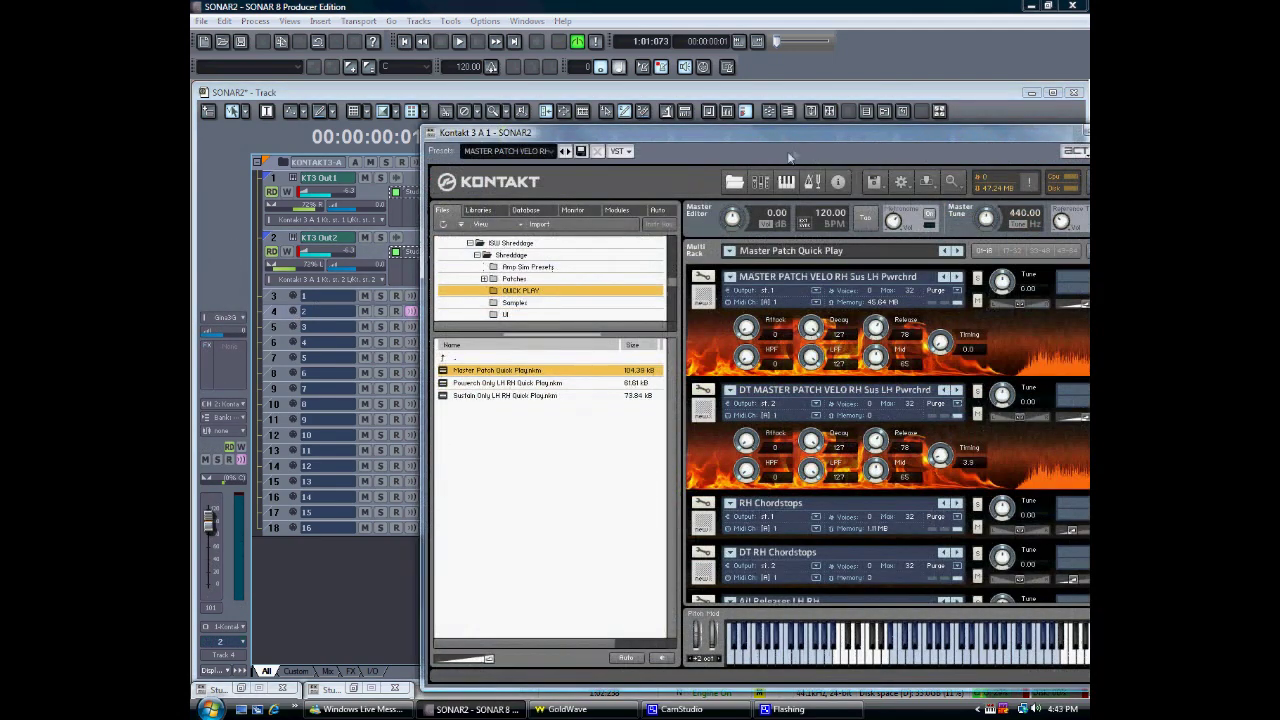
{"action": "left_click_drag", "start_coordinate": [805, 145], "coordinate": [766, 145]}
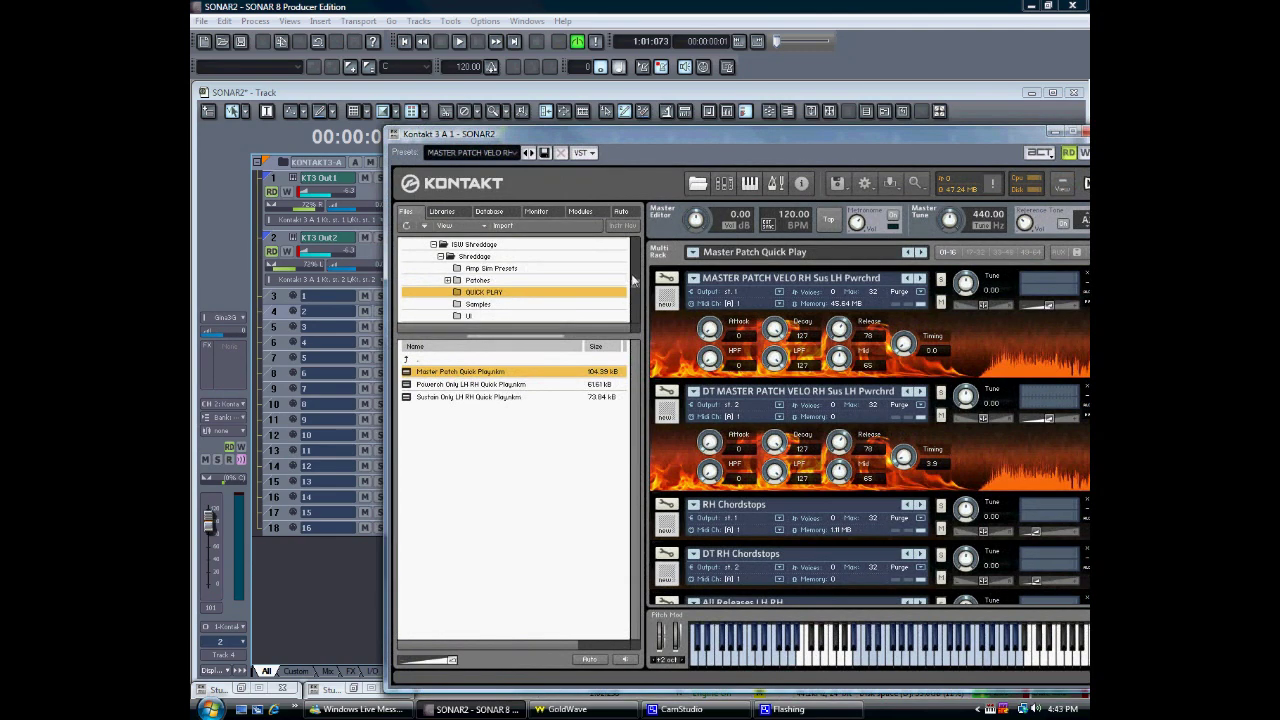
{"action": "double_click", "coordinate": [481, 282]}
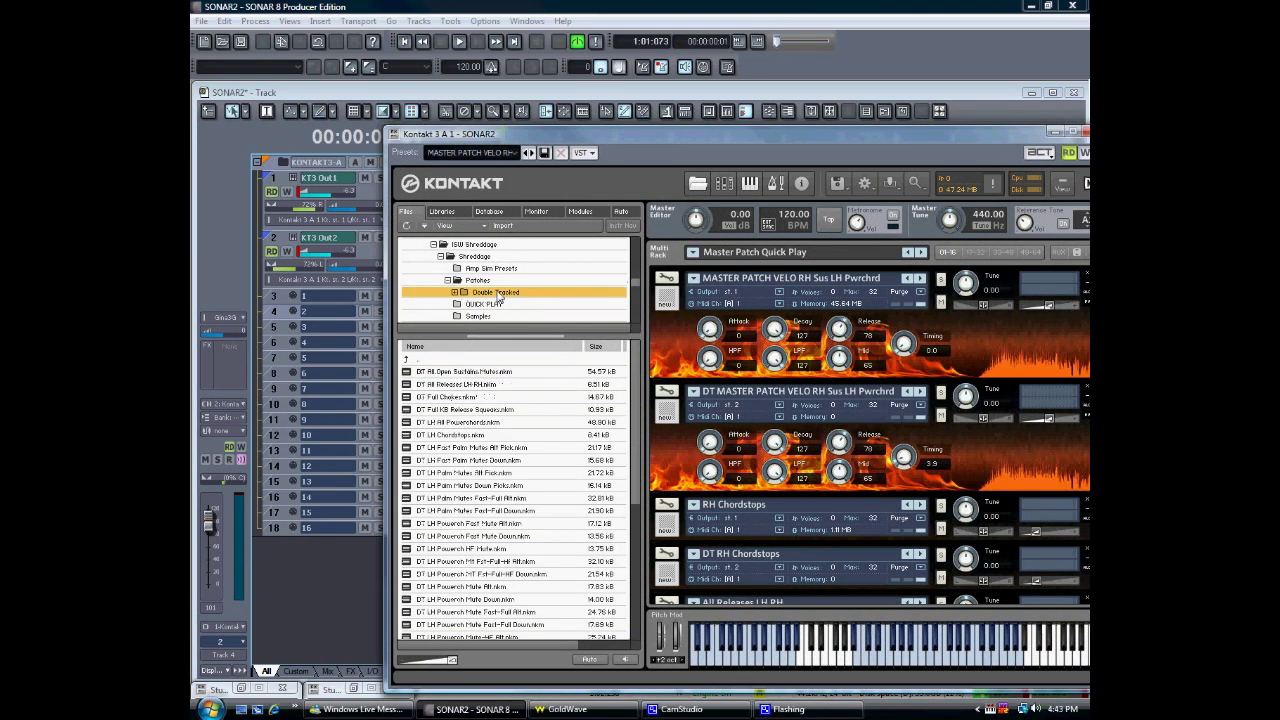
{"action": "left_click", "coordinate": [500, 293]}
Step: Merge DT Neck Slides Menu.nkm into rack slots 17–32 without replacing the multi
{"action": "scroll", "coordinate": [626, 465], "scroll_direction": "down", "scroll_amount": 3}
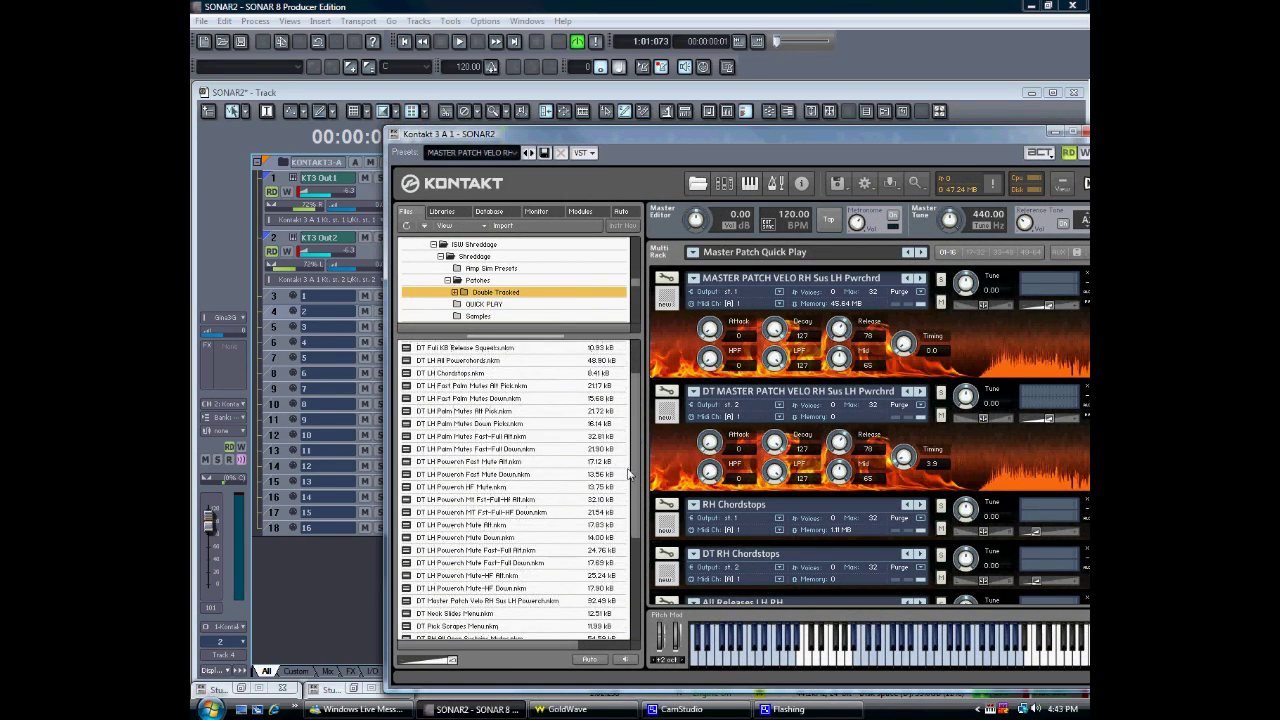
{"action": "scroll", "coordinate": [628, 478], "scroll_direction": "down", "scroll_amount": 3}
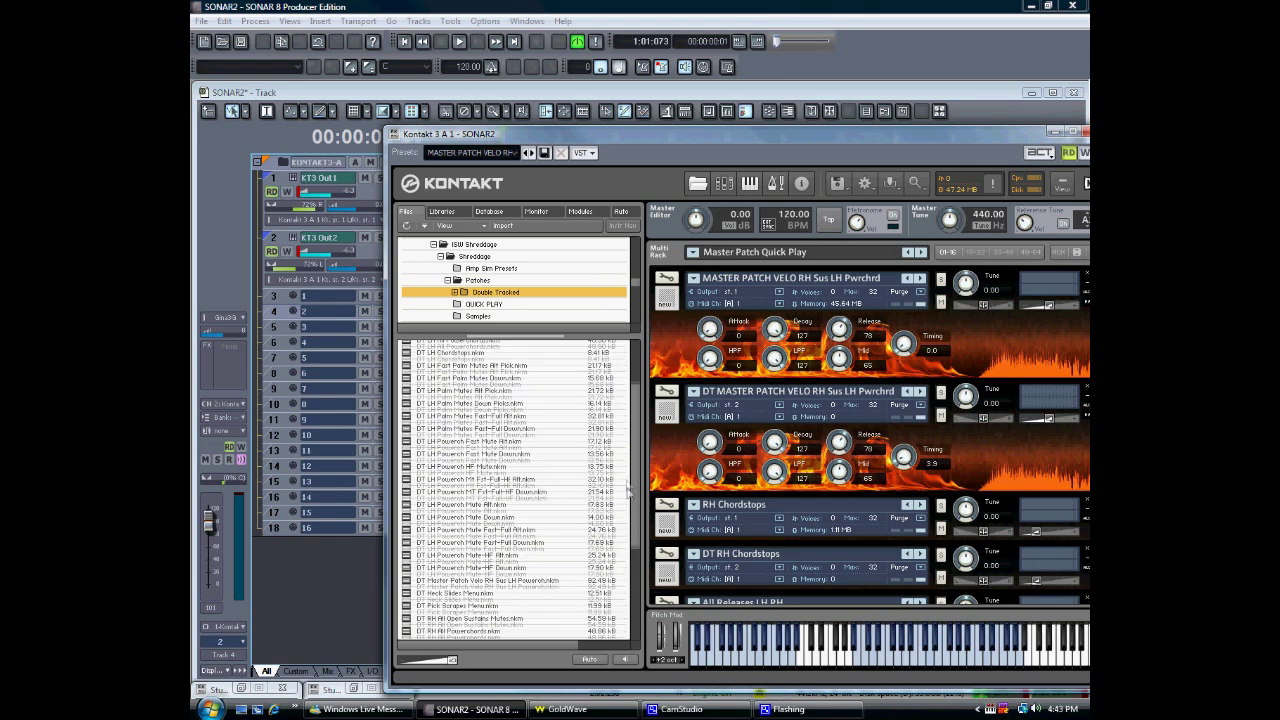
{"action": "scroll", "coordinate": [628, 518], "scroll_direction": "down", "scroll_amount": 3}
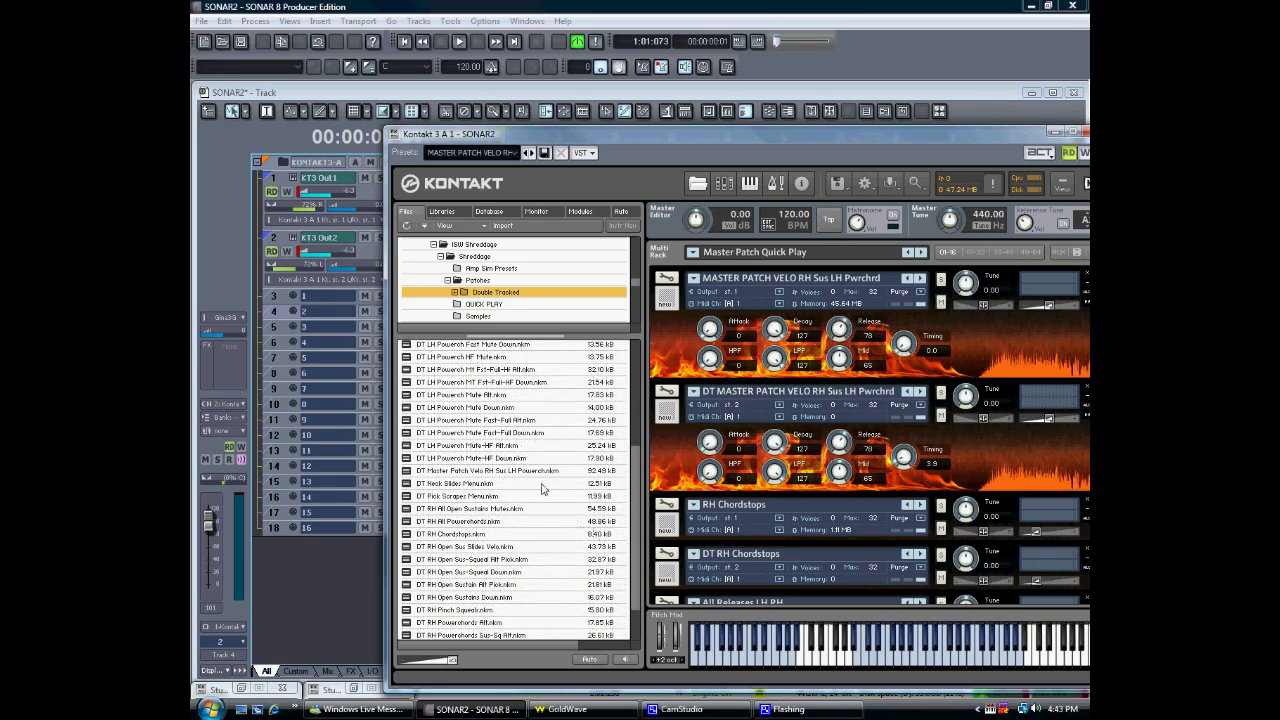
{"action": "left_click", "coordinate": [971, 253]}
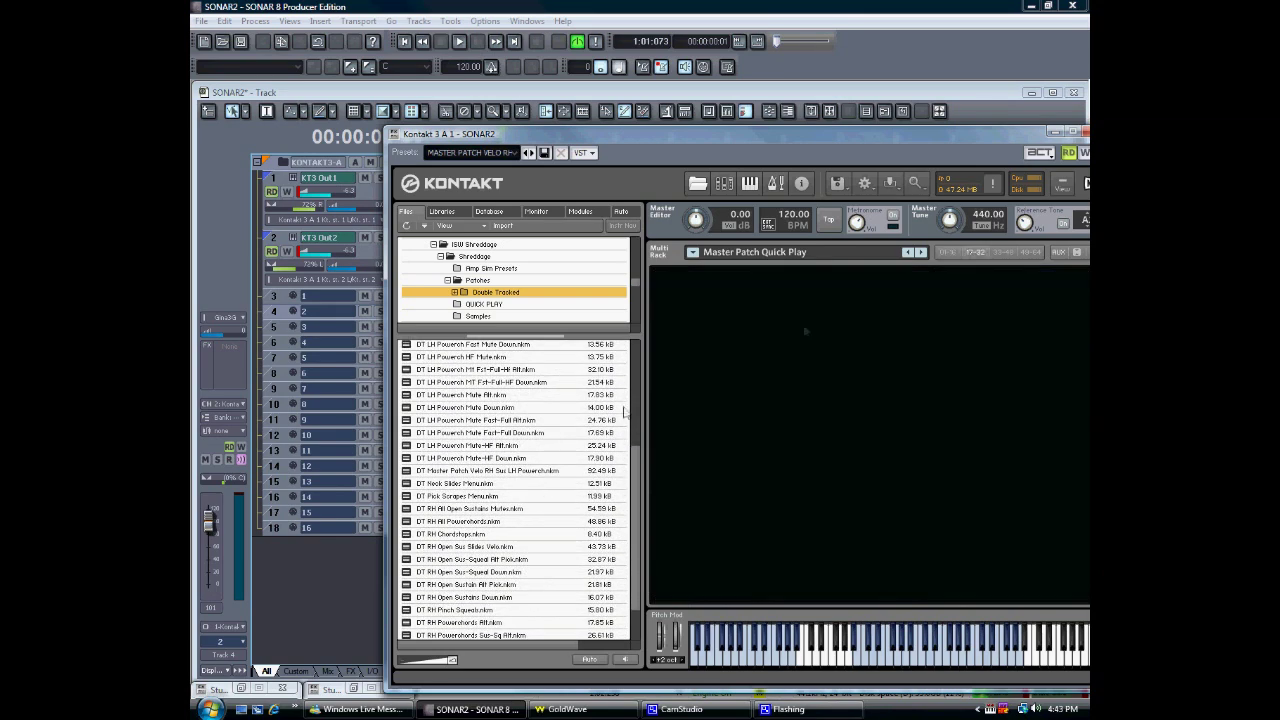
{"action": "double_click", "coordinate": [488, 486]}
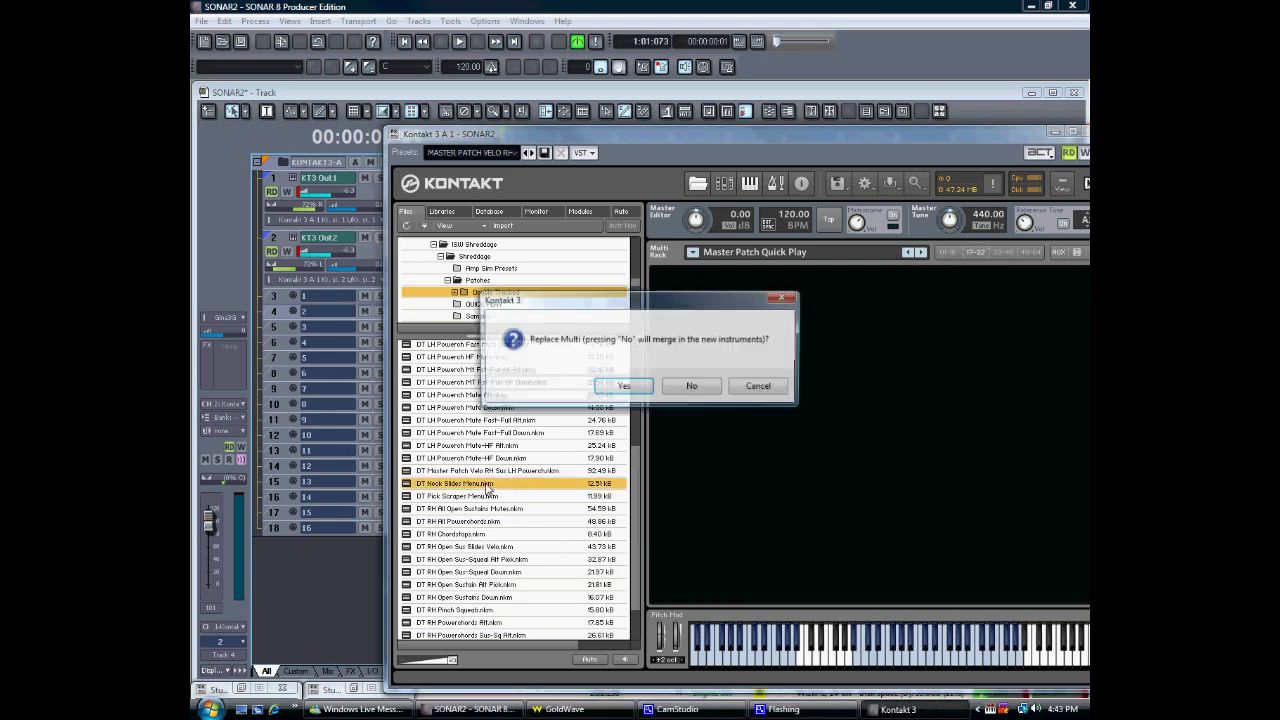
{"action": "left_click", "coordinate": [686, 390]}
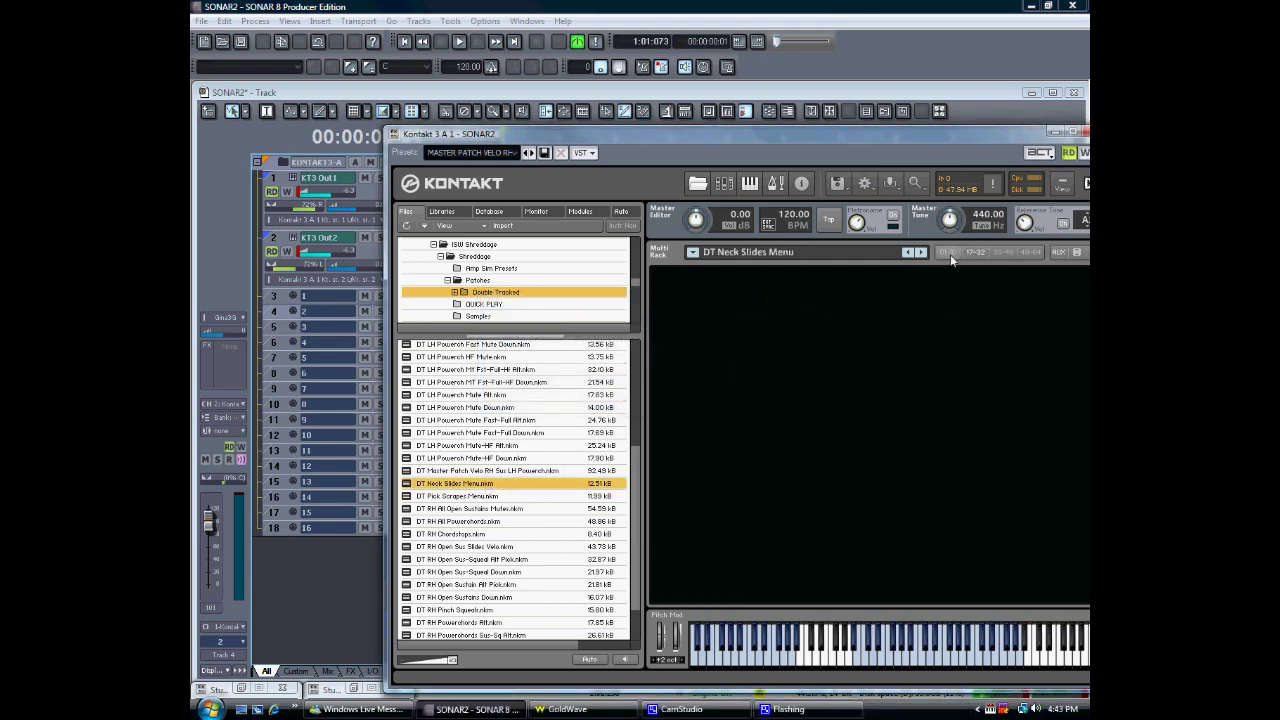
Step: Set Neck Slides Menu and DT Neck Slides Menu to MIDI channel A2, then select track 4
{"action": "left_click_drag", "start_coordinate": [905, 131], "coordinate": [827, 115]}
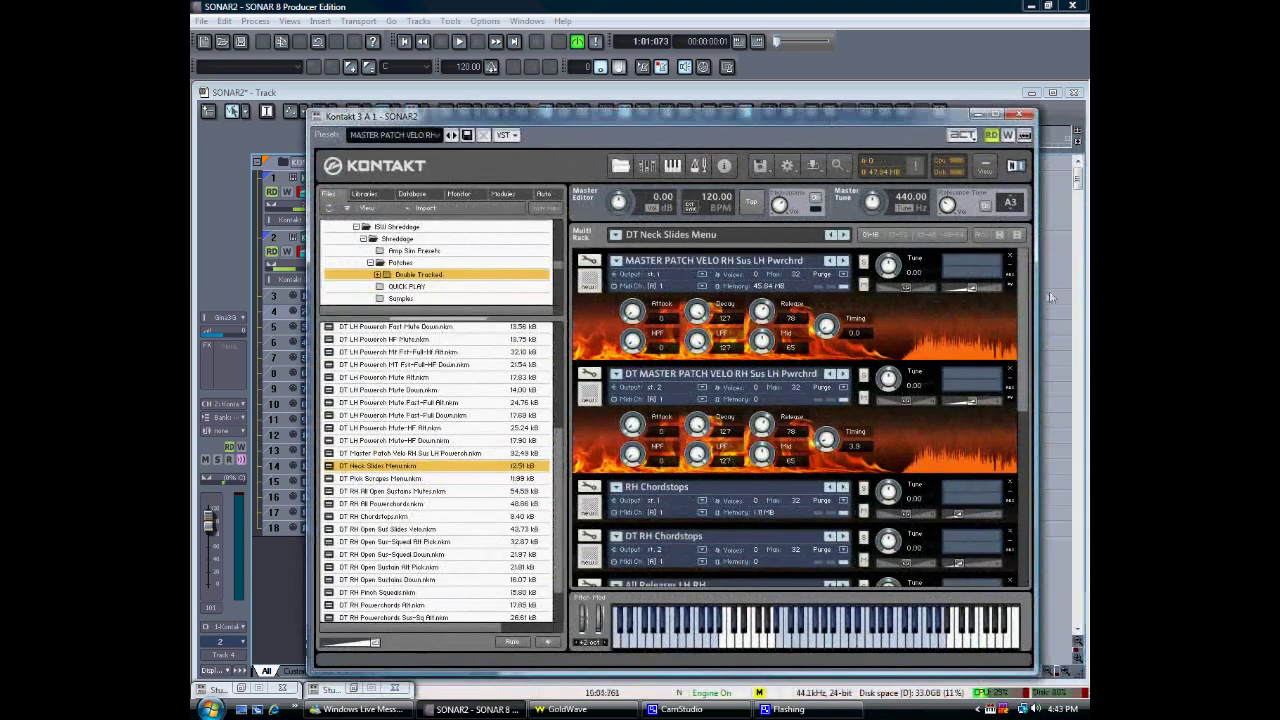
{"action": "scroll", "coordinate": [1021, 495], "scroll_direction": "down", "scroll_amount": 5}
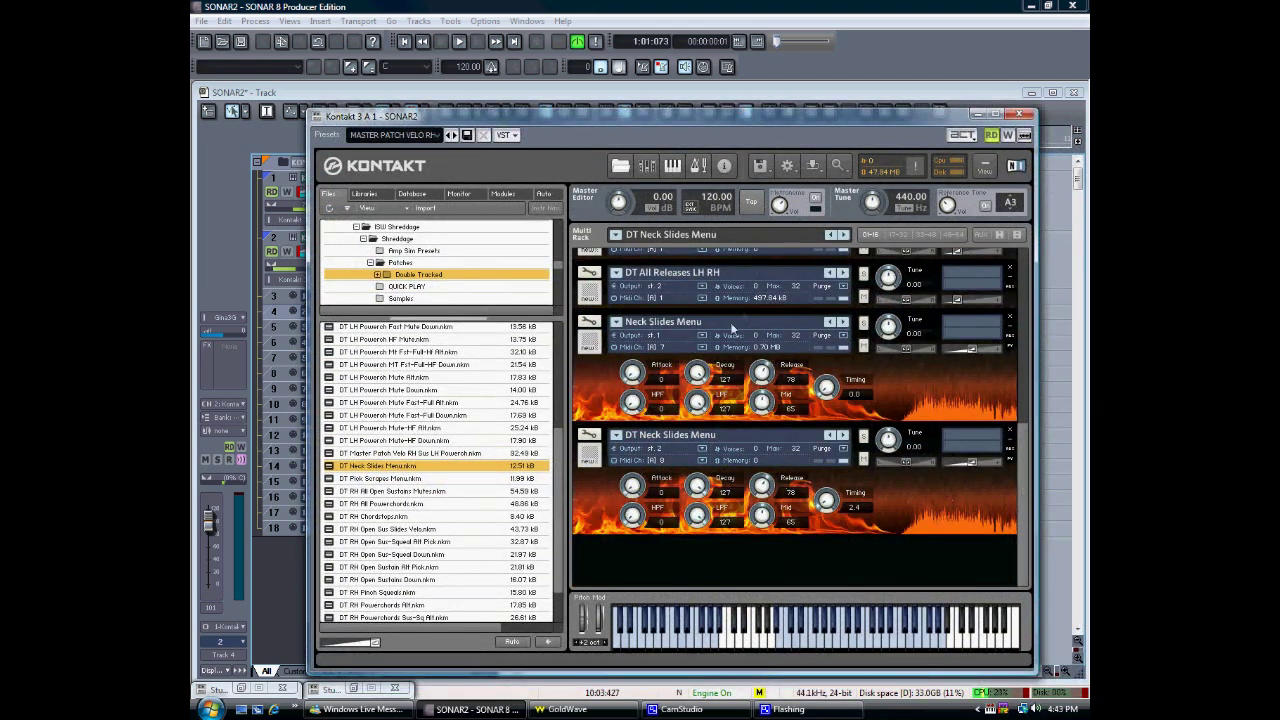
{"action": "left_click", "coordinate": [695, 350]}
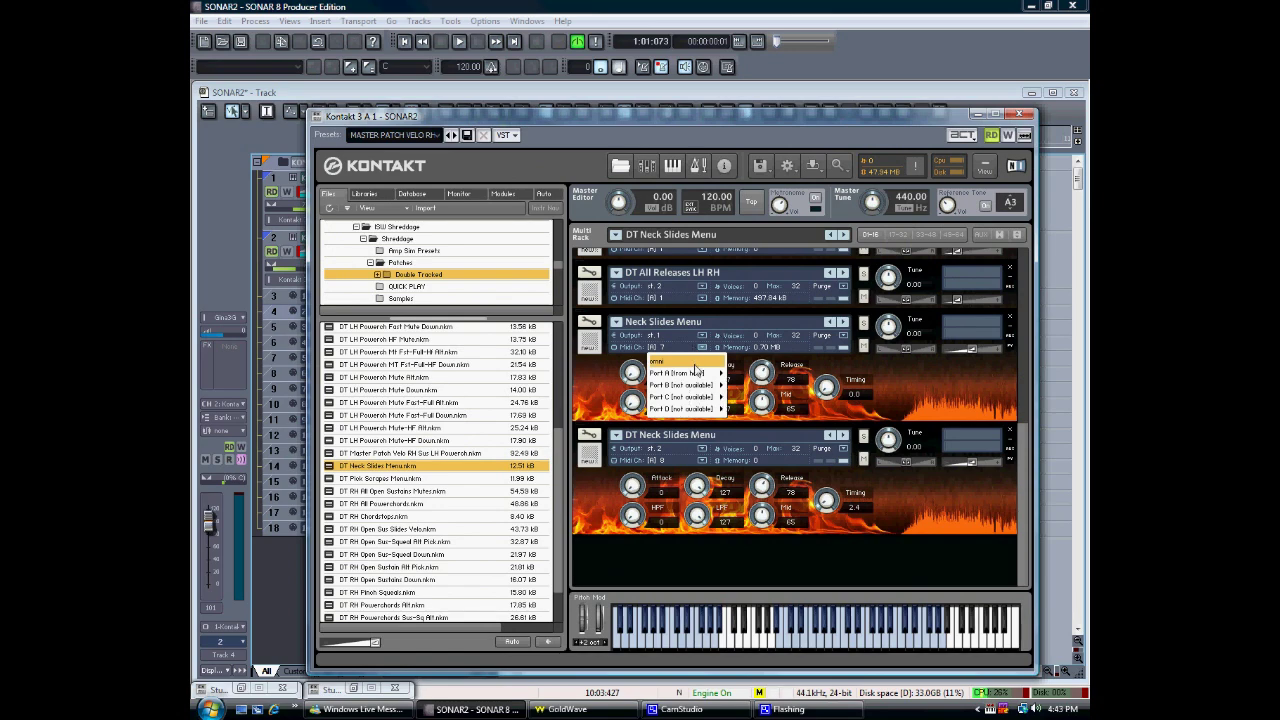
{"action": "left_click", "coordinate": [735, 395]}
{"action": "left_click", "coordinate": [695, 461]}
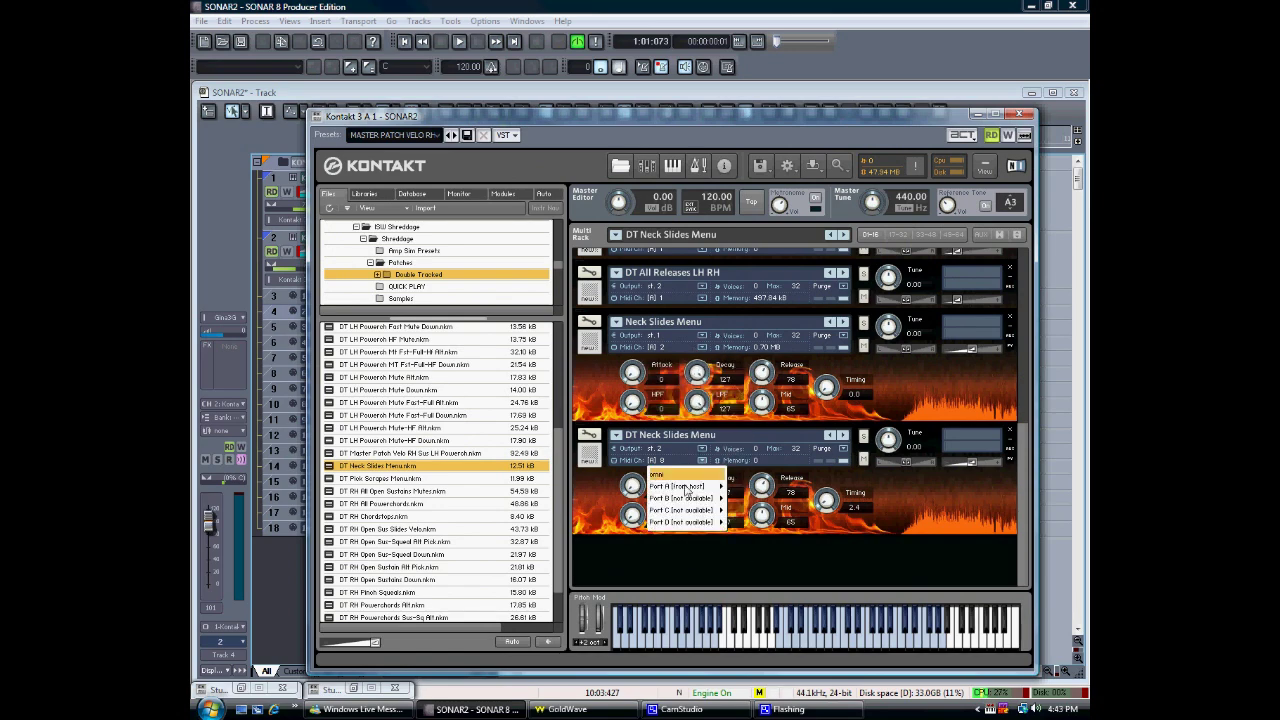
{"action": "left_click", "coordinate": [740, 492]}
{"action": "left_click_drag", "start_coordinate": [571, 123], "coordinate": [672, 127]}
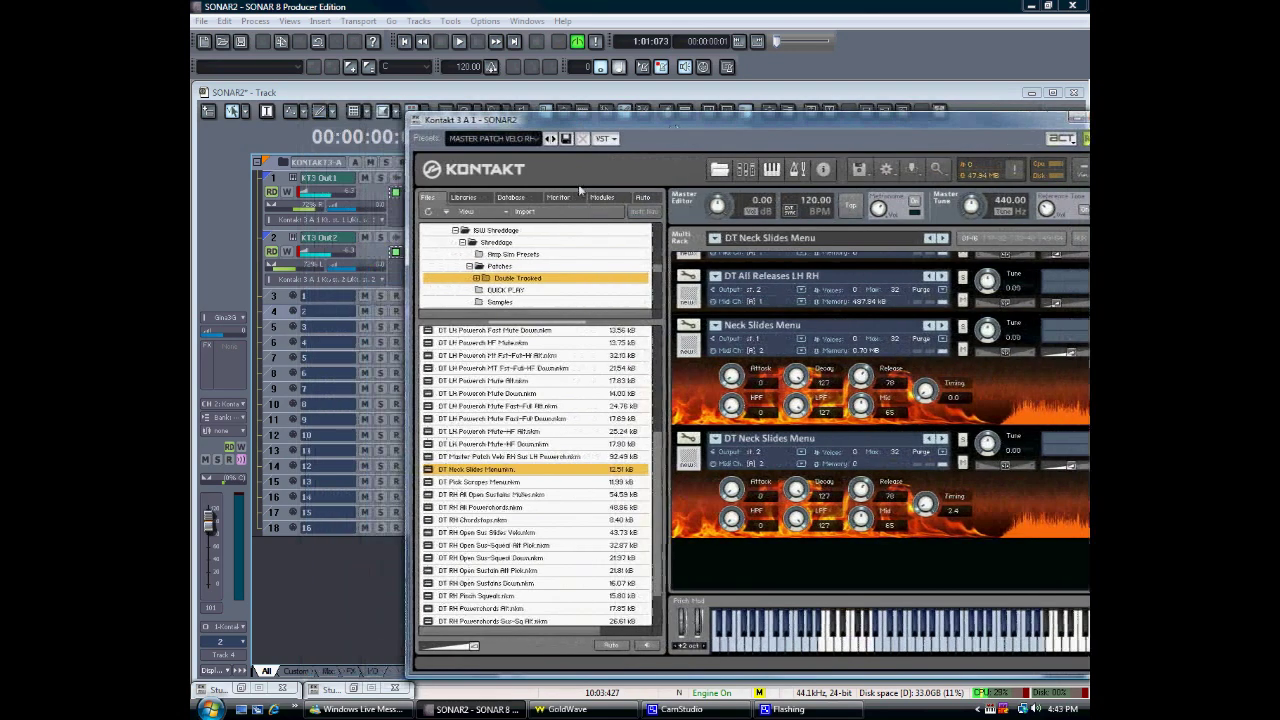
{"action": "left_click", "coordinate": [314, 313]}
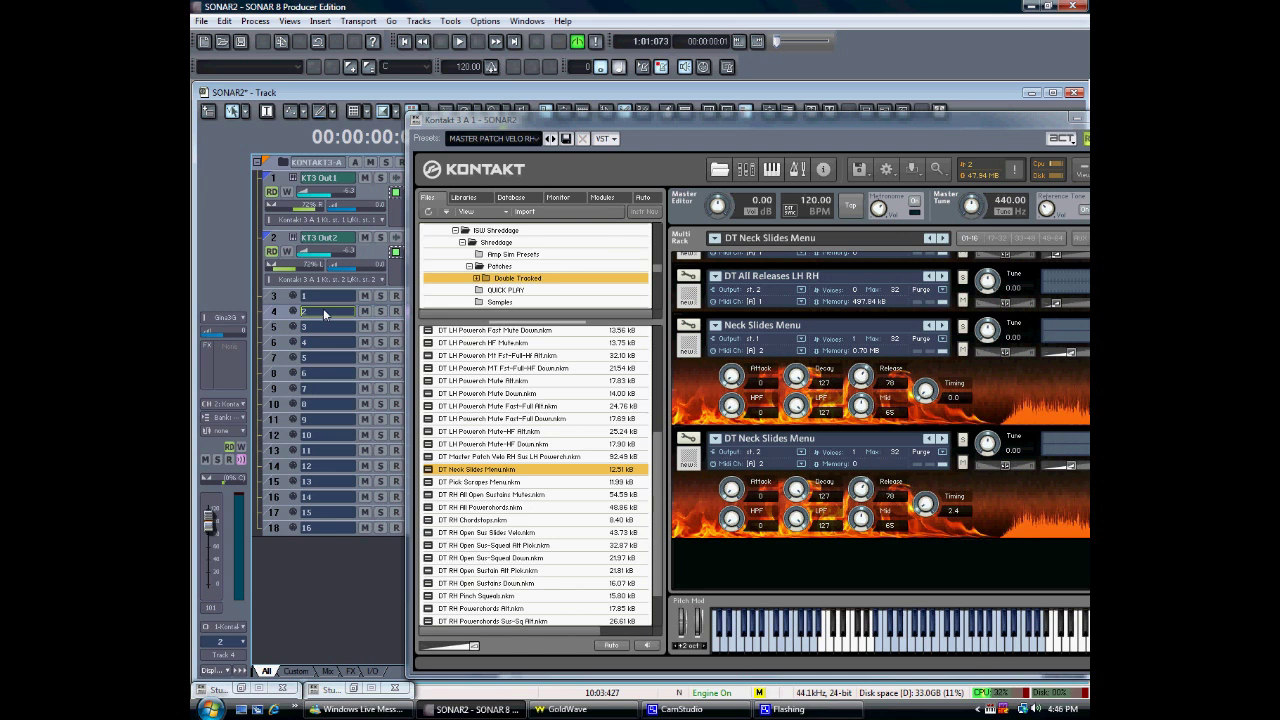
{"action": "key", "text": "Up"}
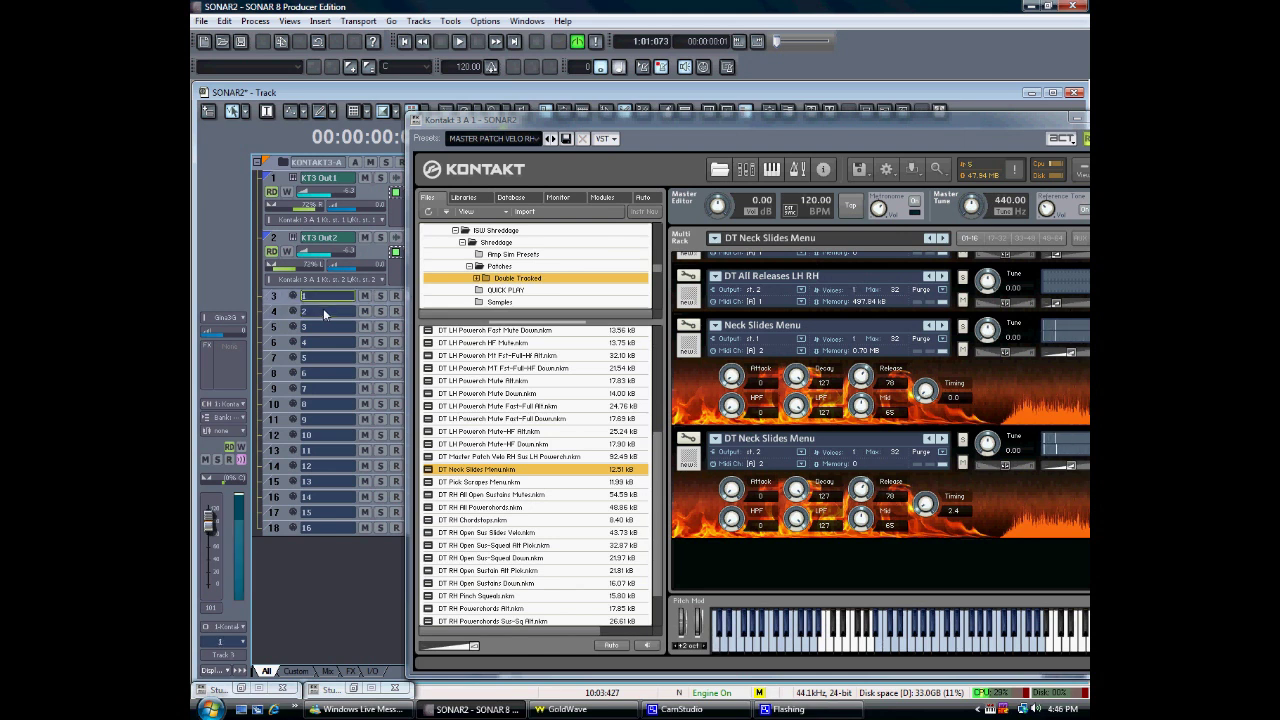